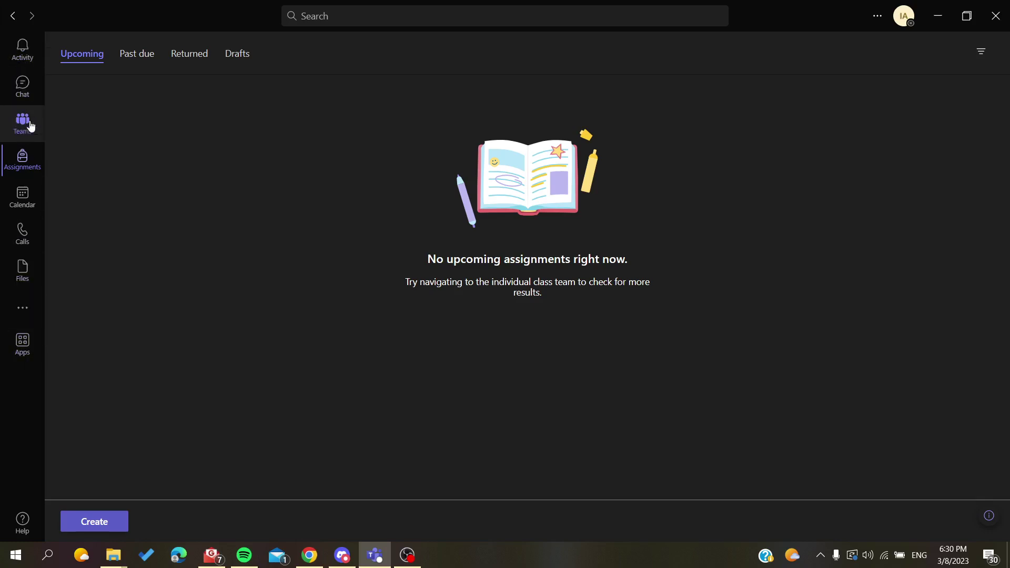
click(19, 133)
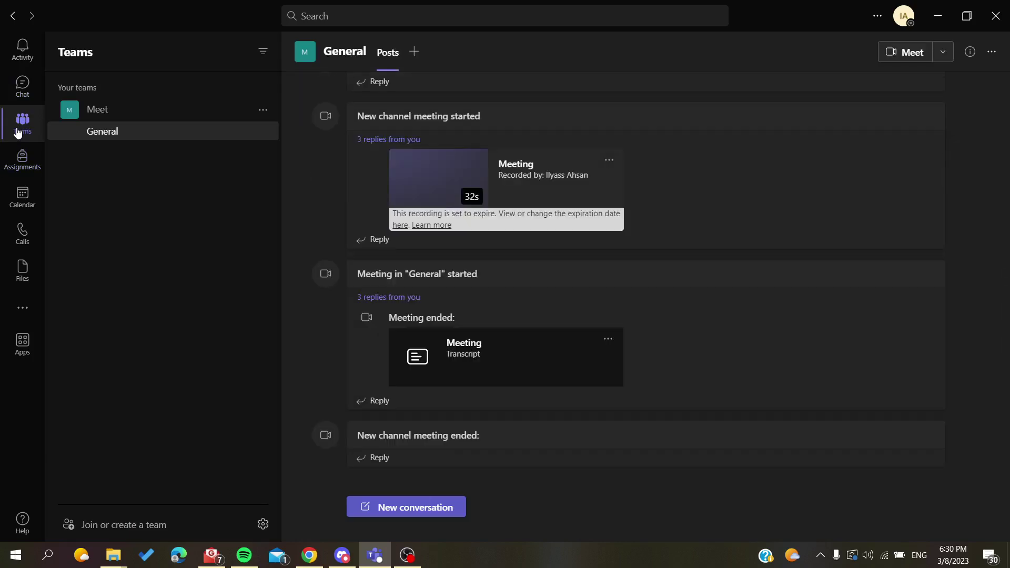
click(103, 114)
click(102, 114)
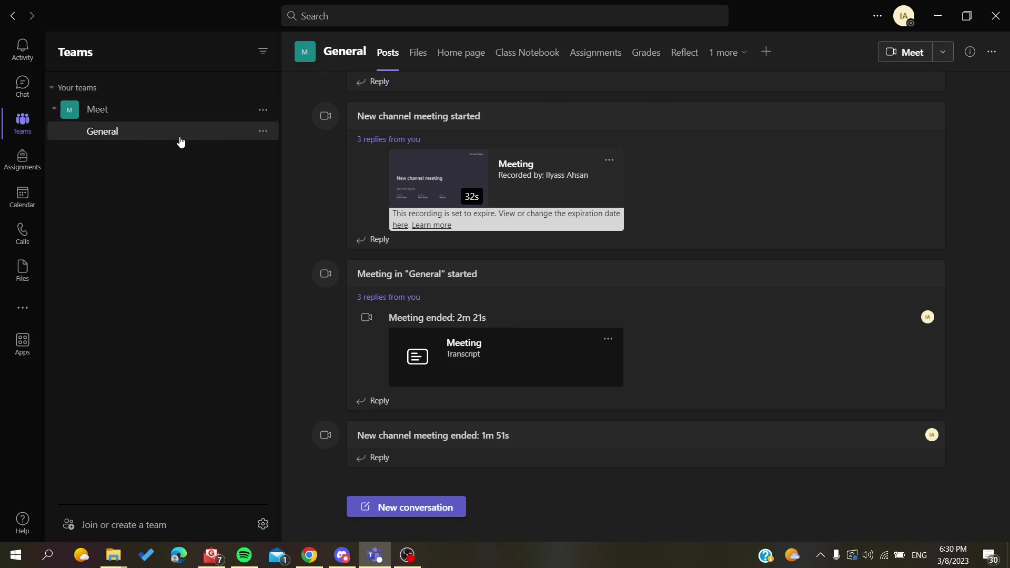
Start a meeting in the General channel, joining and retrying after the connection fails.
click(906, 56)
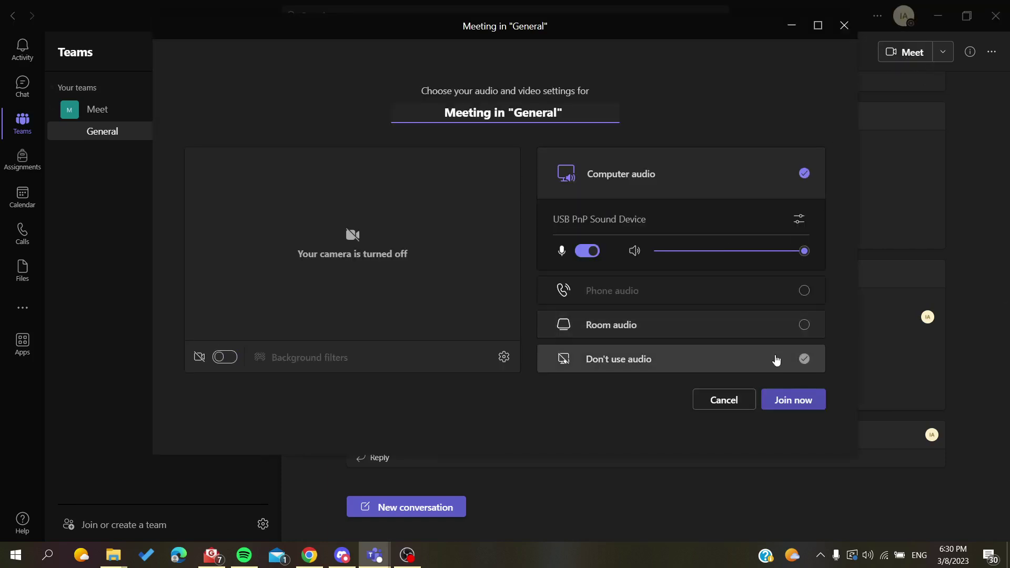
click(781, 401)
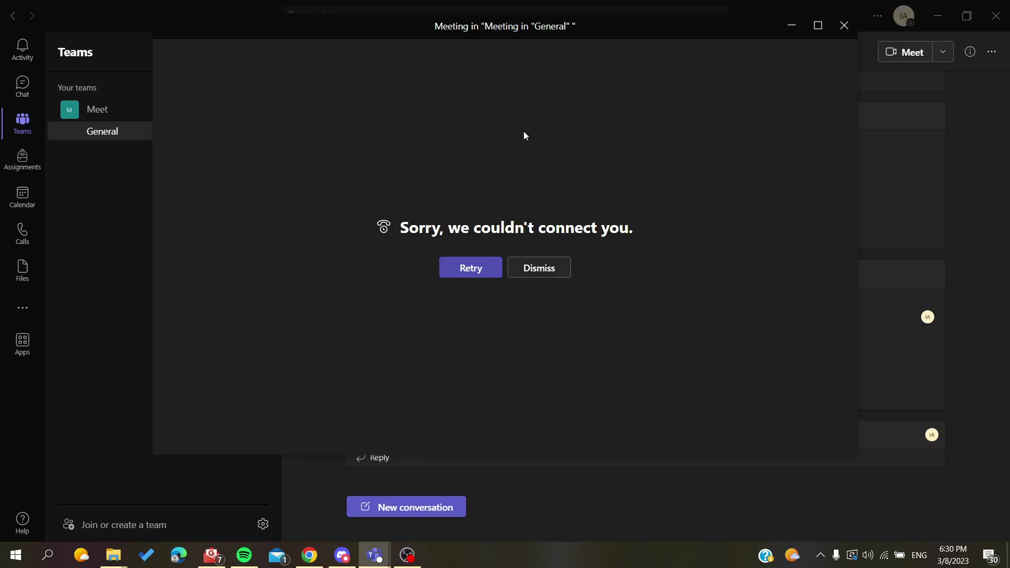
click(475, 277)
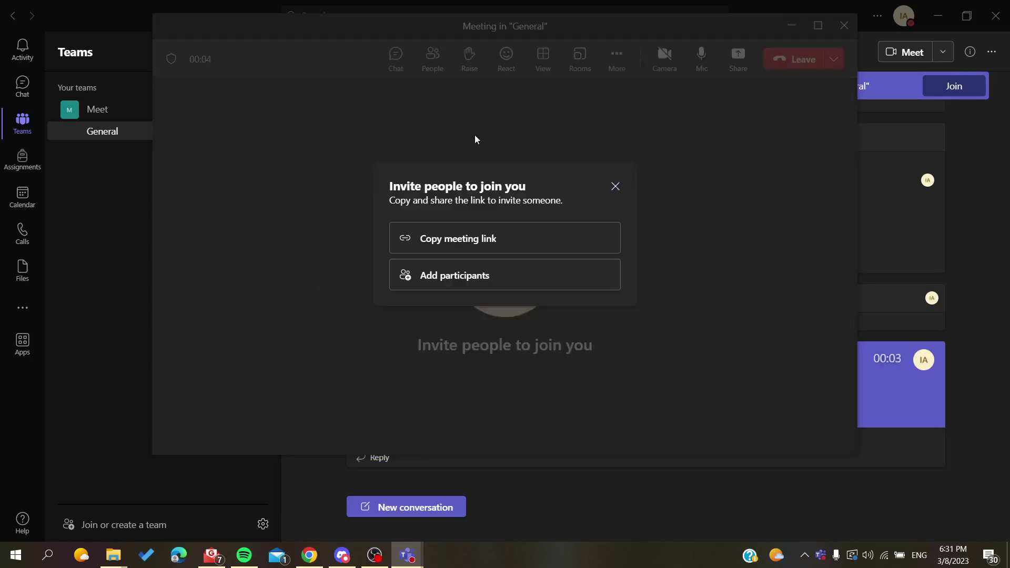
Dismiss the invite-people prompt and browse the Share content options.
click(615, 188)
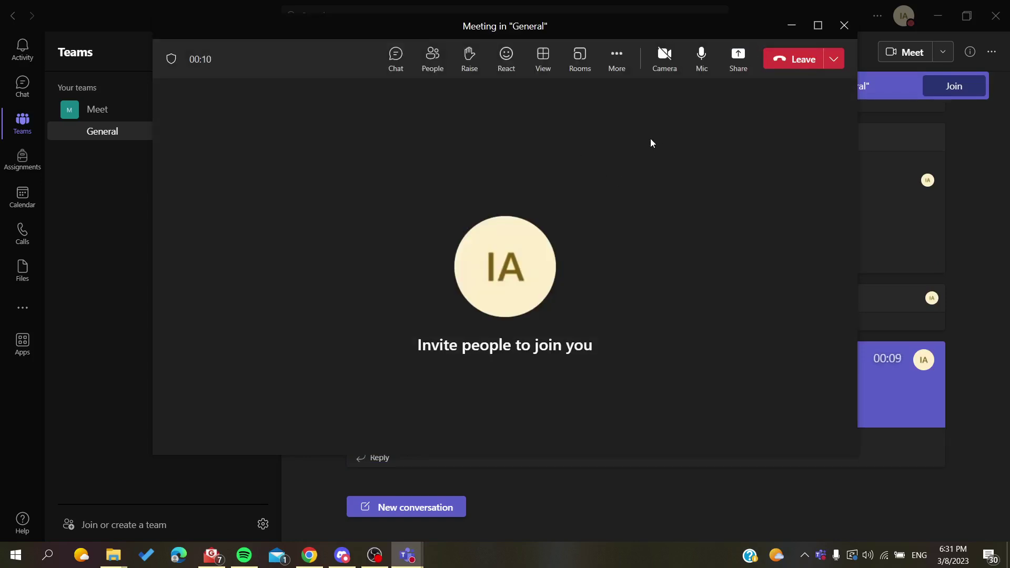
click(741, 68)
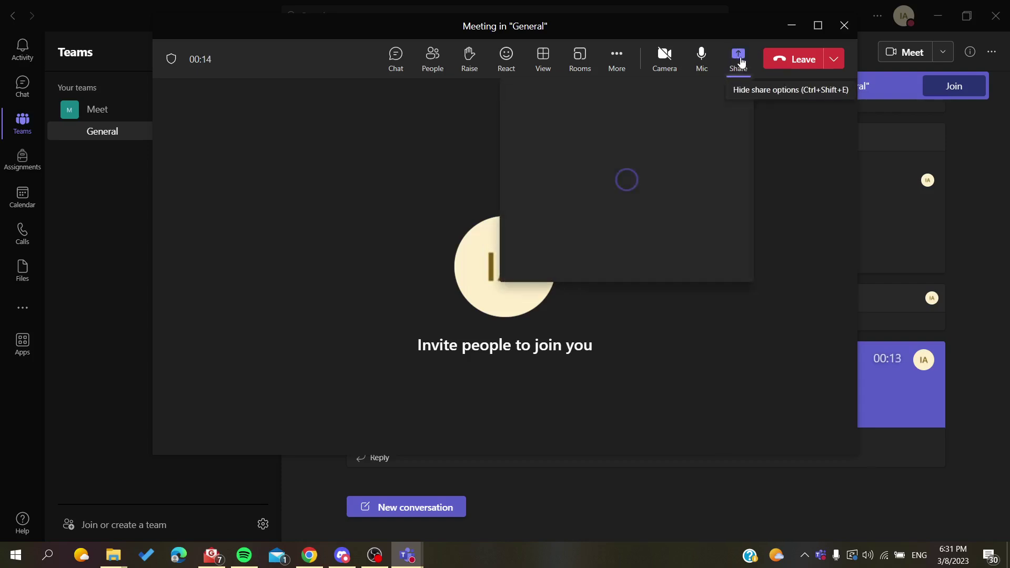
scroll(656, 277, down, 3)
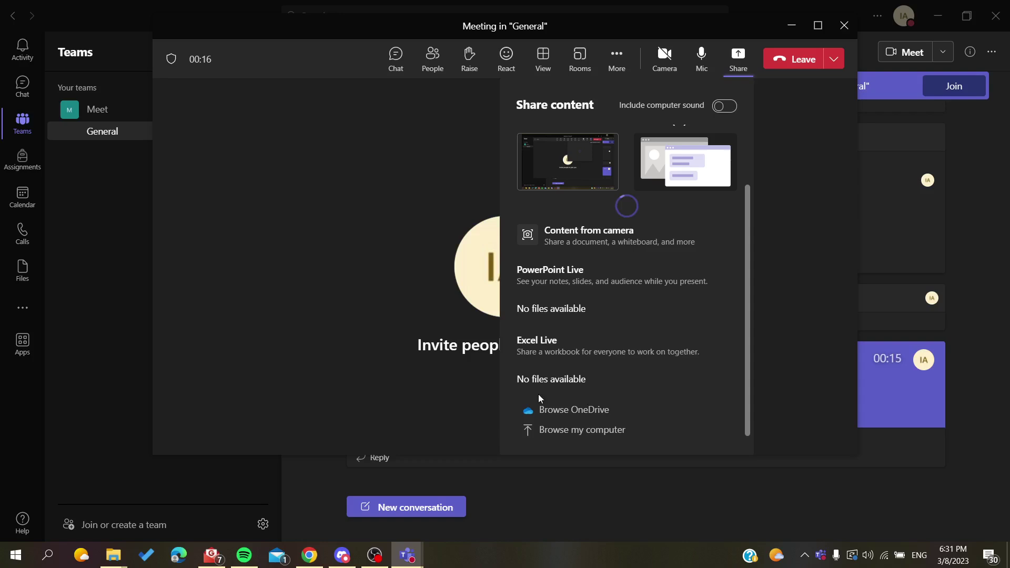
mouse_move(538, 394)
mouse_down()
mouse_move(528, 386)
mouse_move(598, 389)
mouse_move(539, 398)
mouse_up()
scroll(540, 398, down, 1)
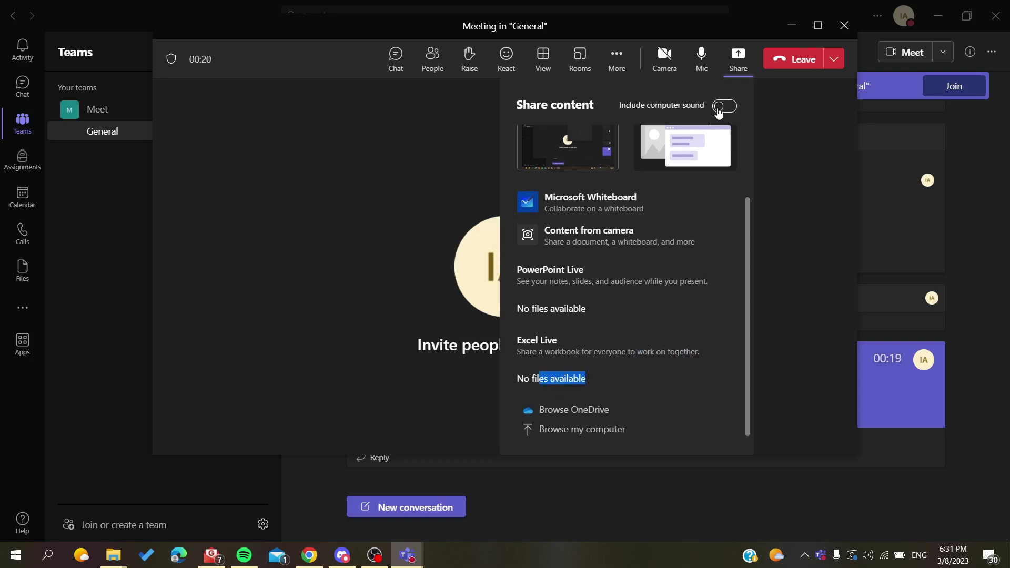
Pick the Desktop PowerPoint file to share, then view and close the participant's profile card.
click(557, 437)
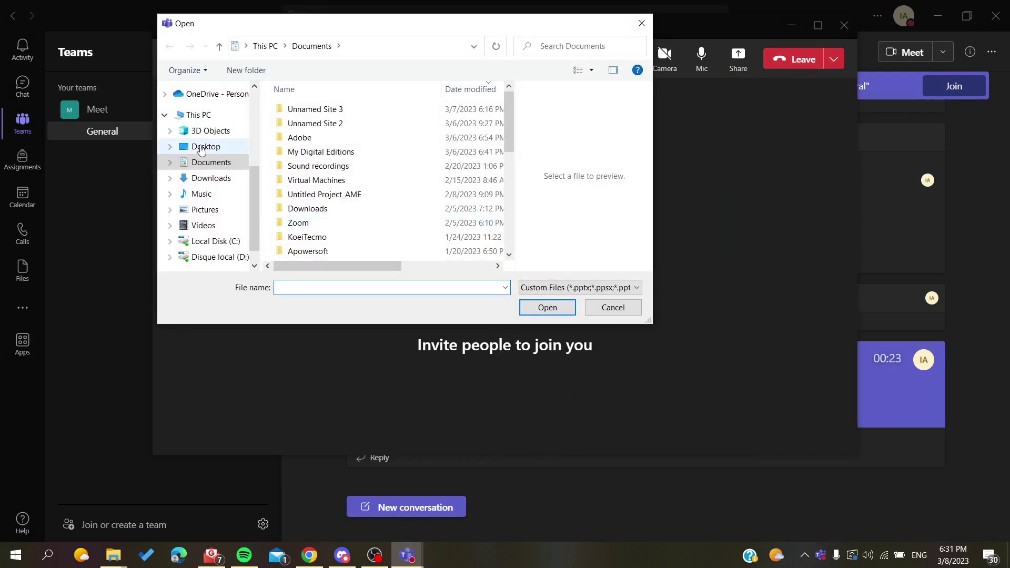
click(203, 146)
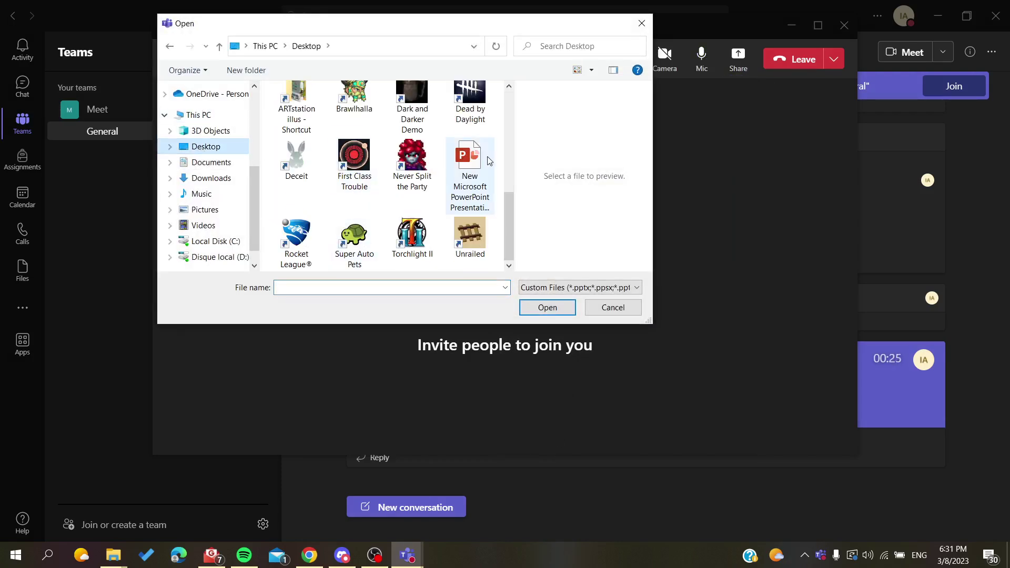
double_click(489, 159)
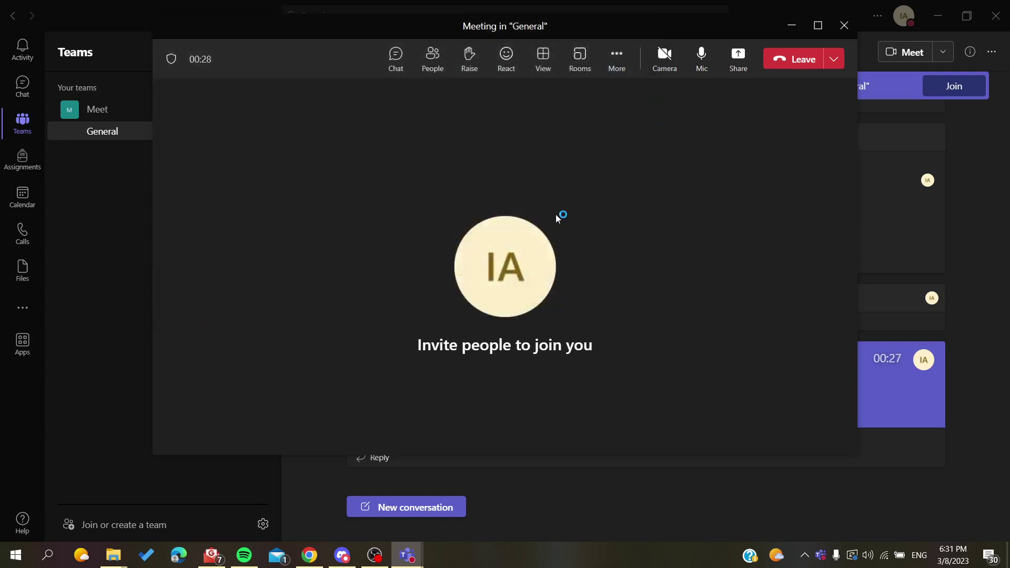
click(532, 301)
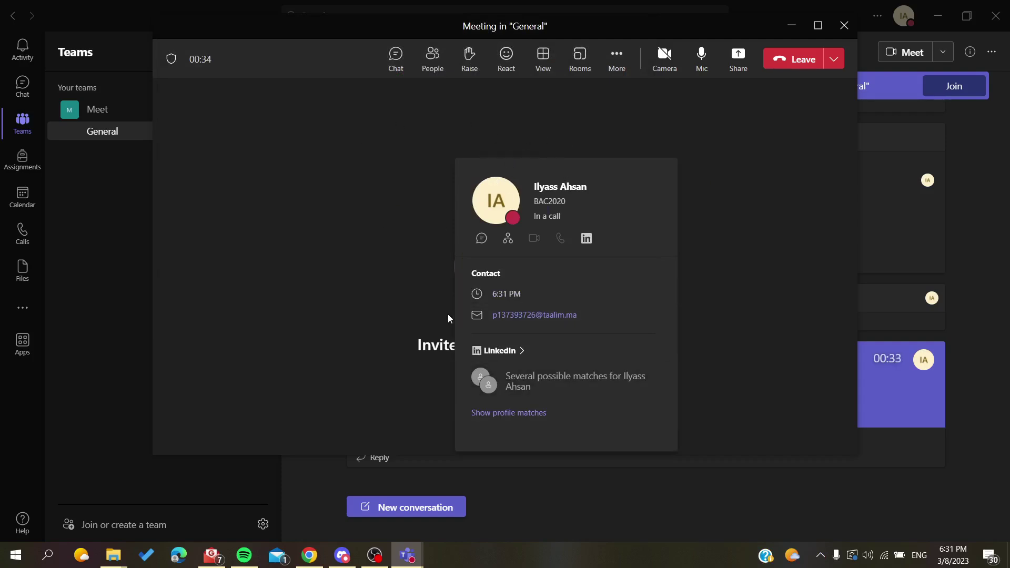
click(492, 151)
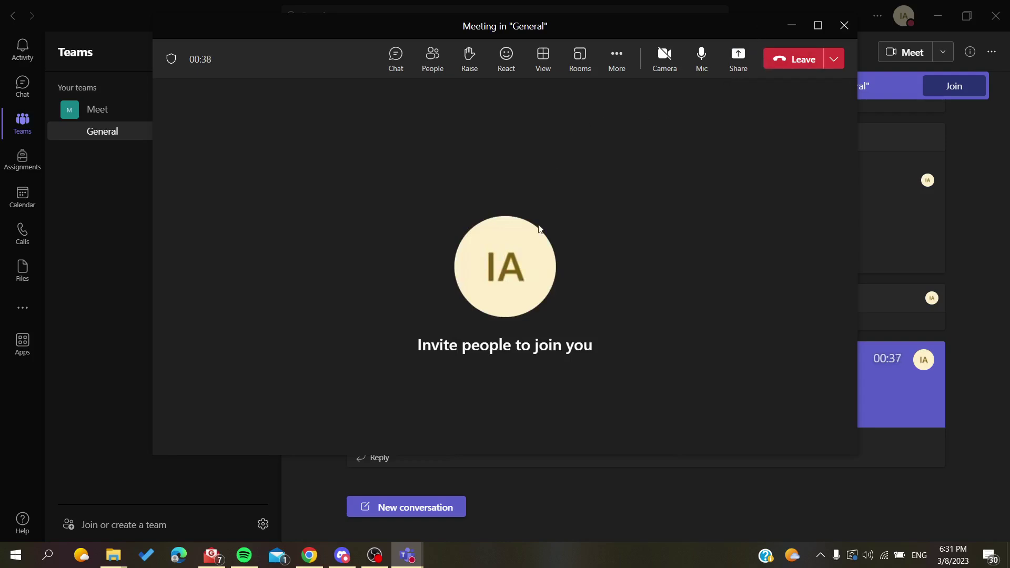
Present the 'New Microsoft PowerPoint Presentation.pptx' window to the meeting and maximize it.
click(738, 63)
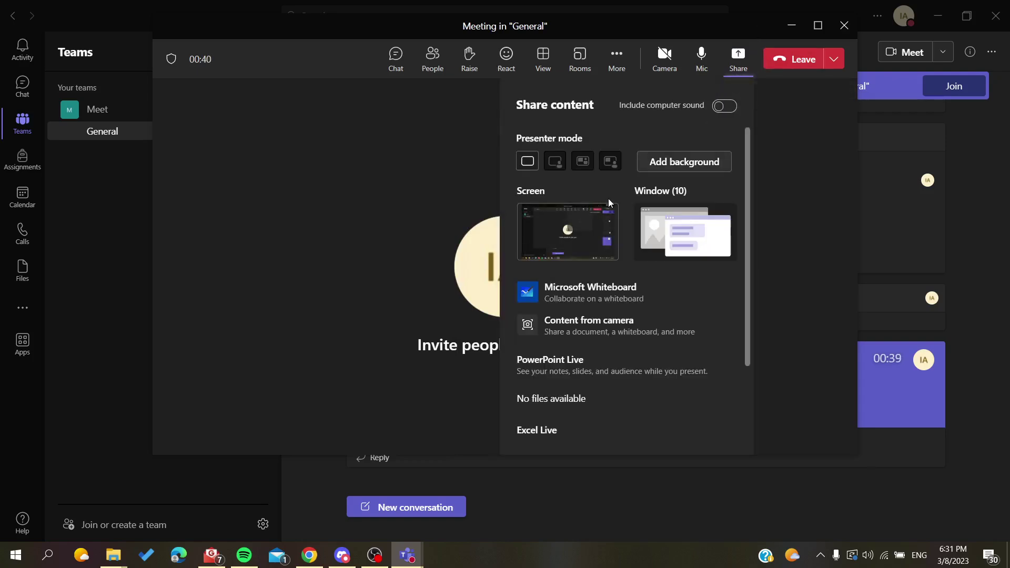
click(642, 231)
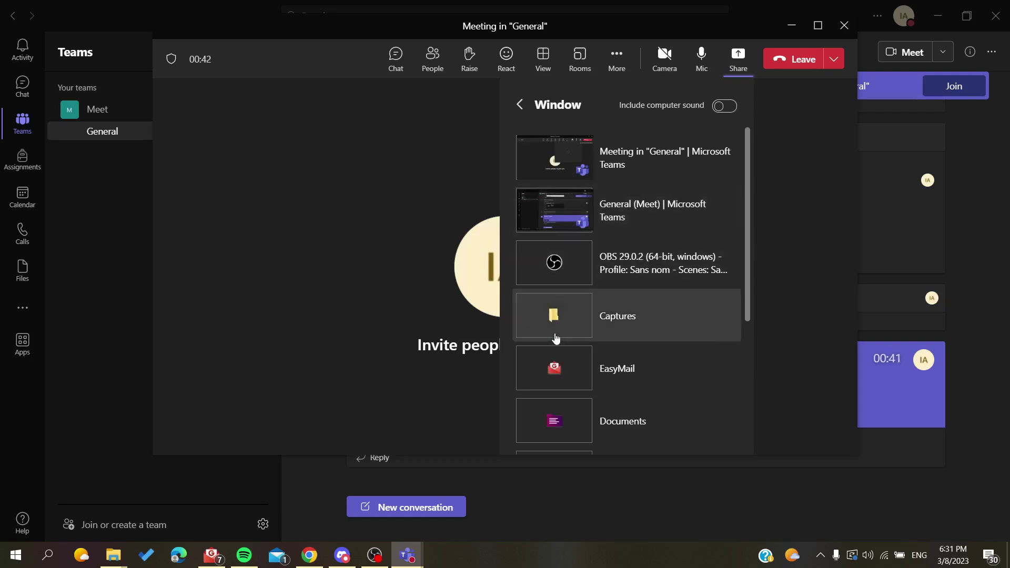
scroll(556, 338, down, 1)
click(431, 321)
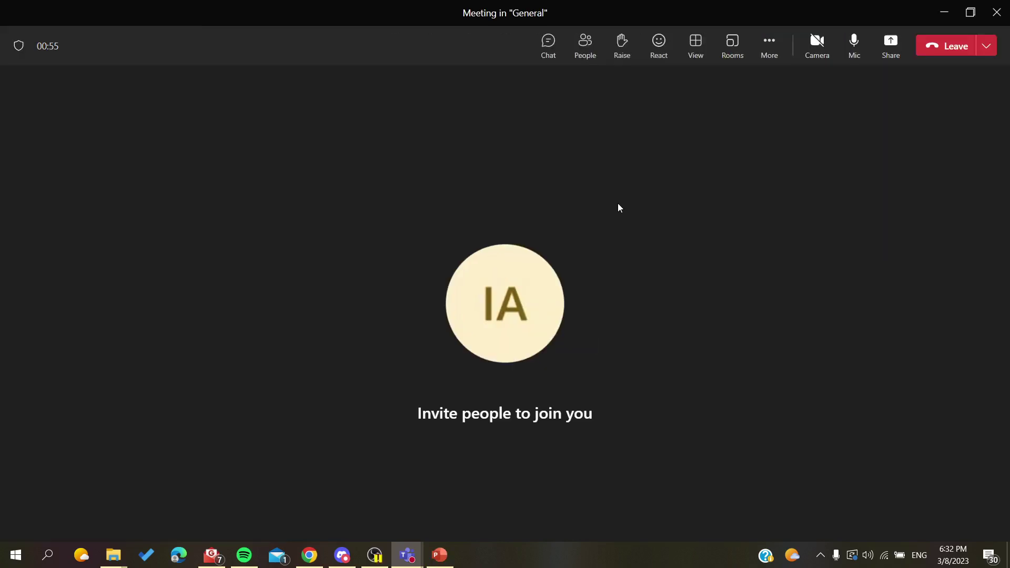
click(891, 47)
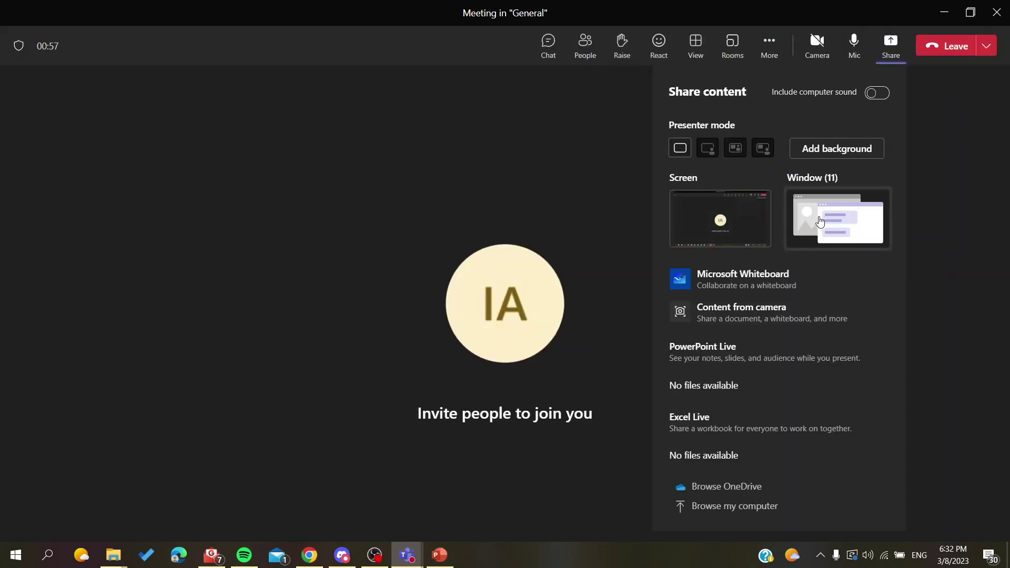
click(834, 221)
scroll(753, 324, down, 4)
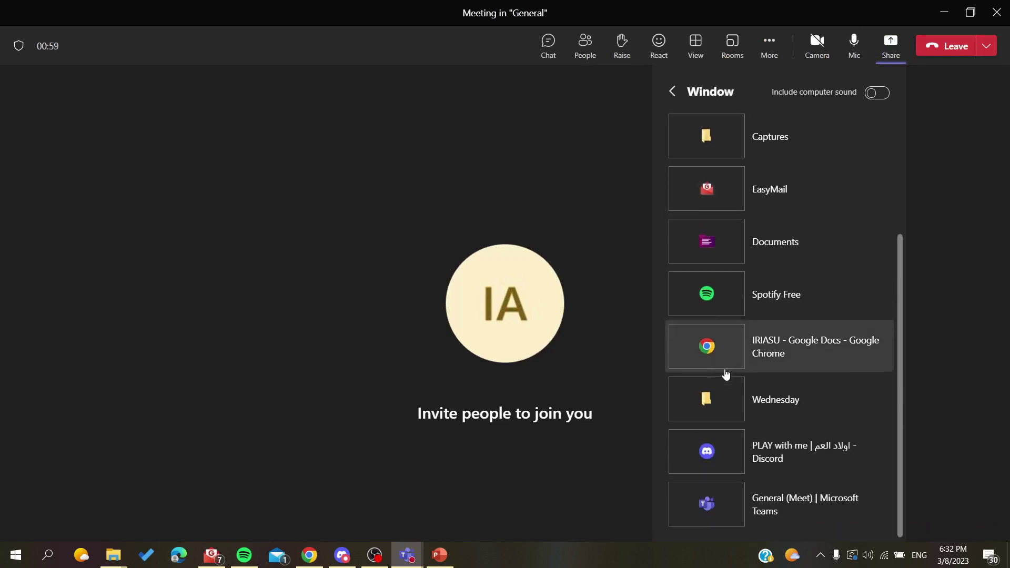
scroll(697, 368, up, 4)
click(709, 201)
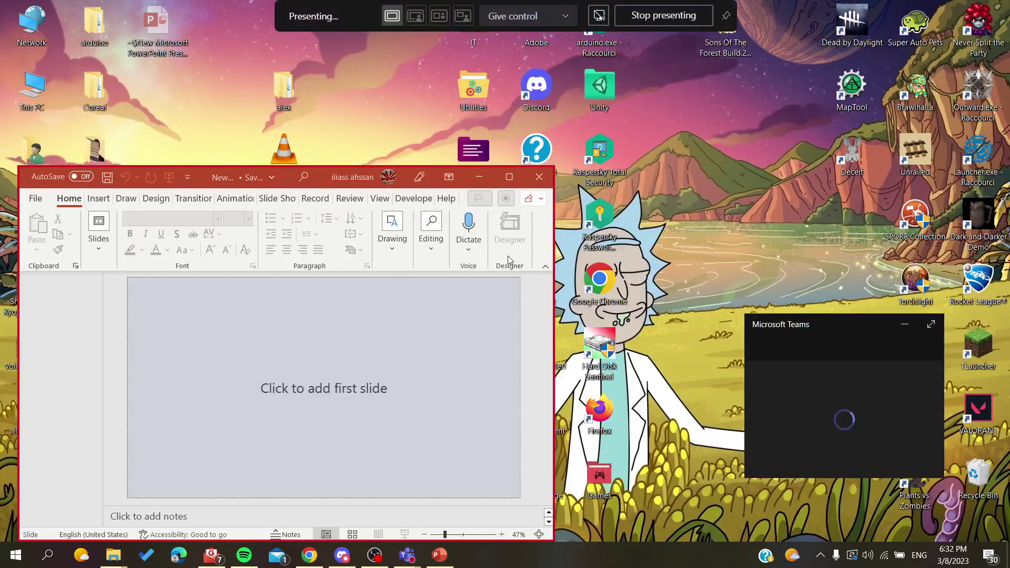
click(509, 177)
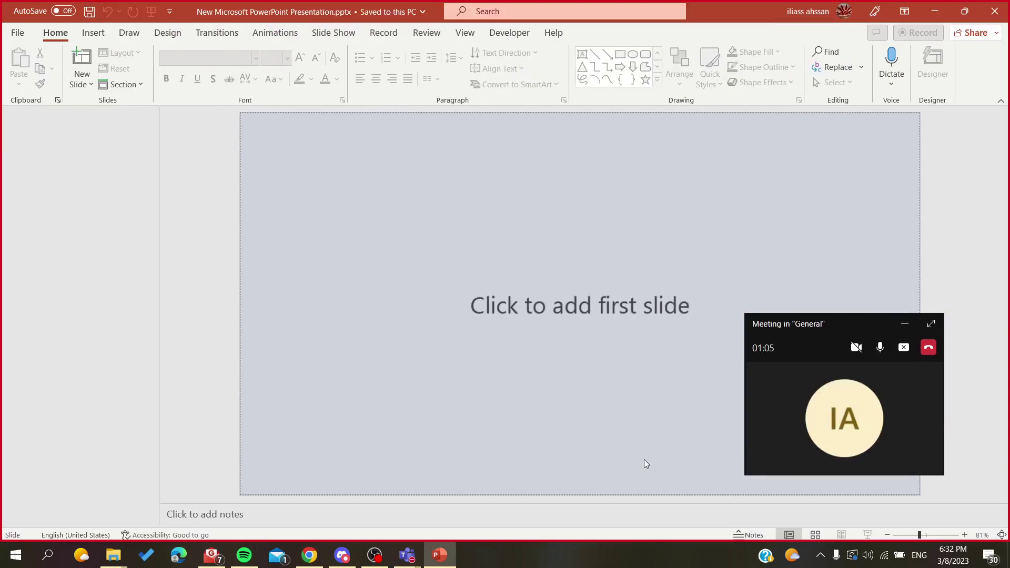
Start recording and transcribing the meeting from More actions, then return to PowerPoint.
click(796, 397)
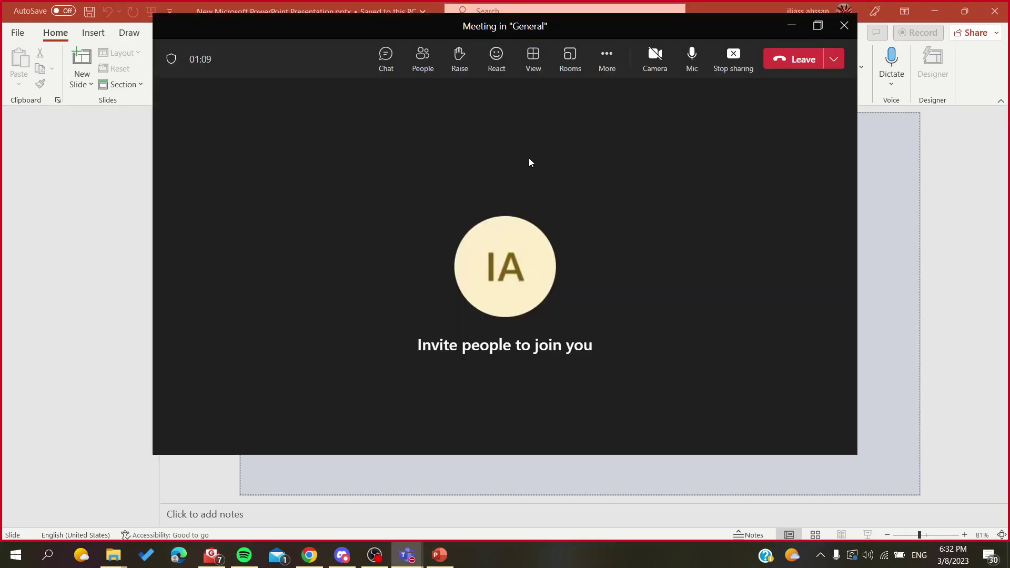
click(607, 63)
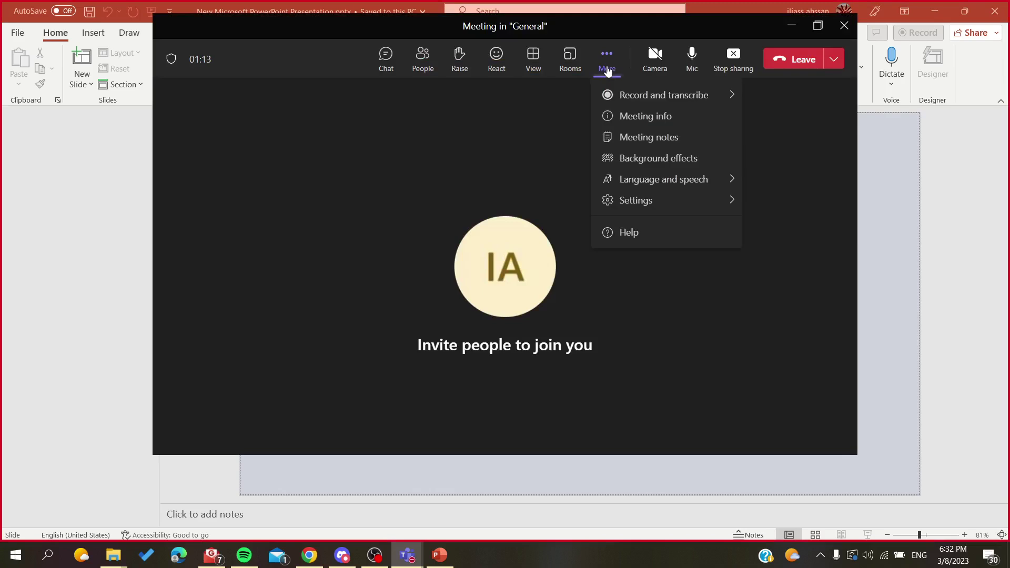
click(623, 105)
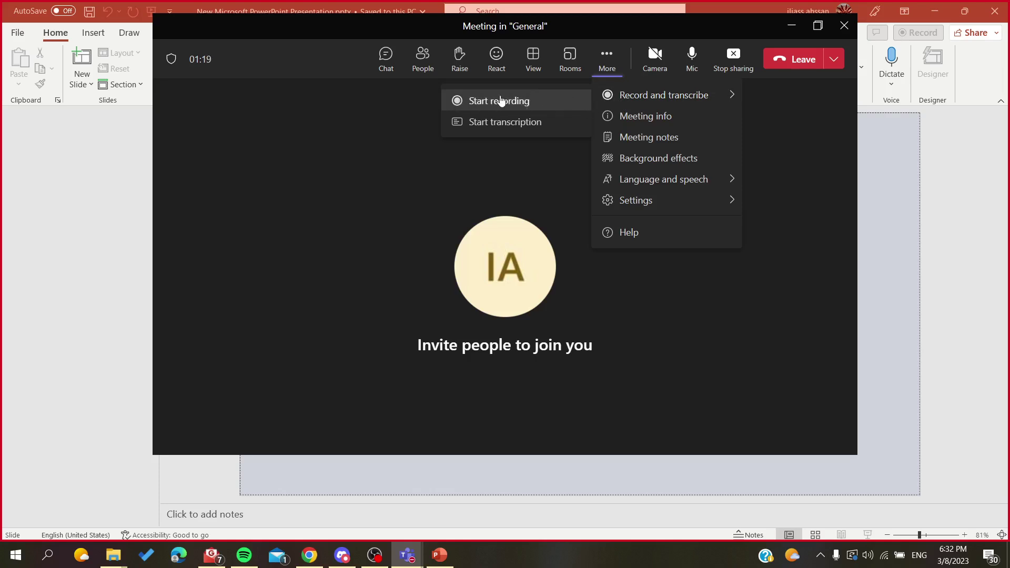
click(467, 106)
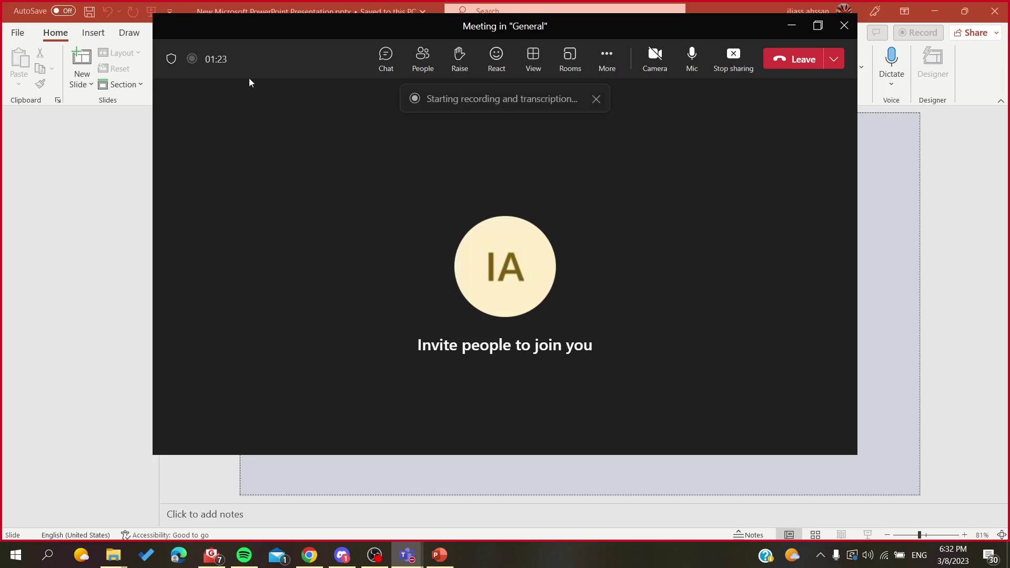
click(104, 173)
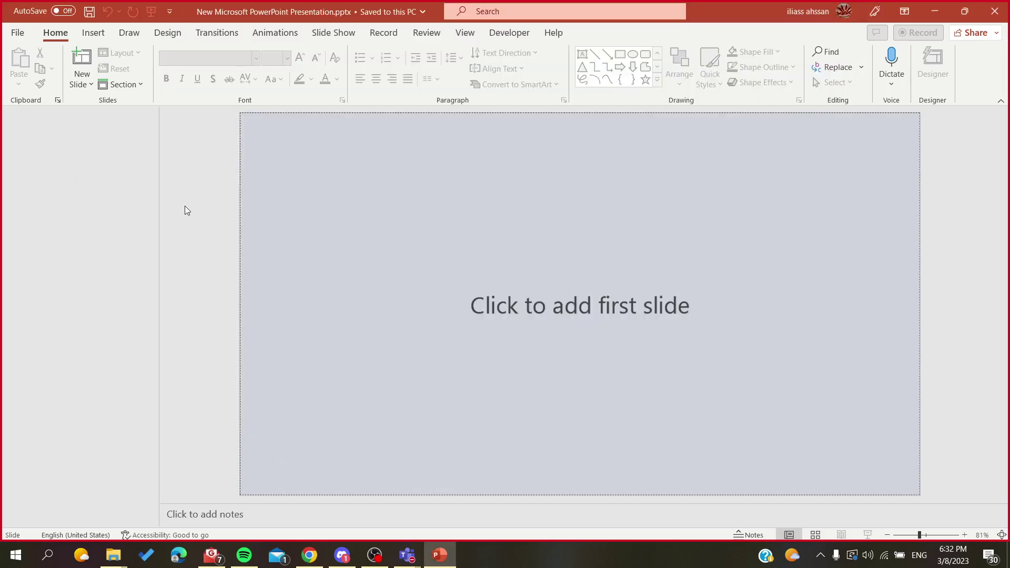
Add a title slide and type 'hello everyone' as its title.
click(267, 288)
click(395, 242)
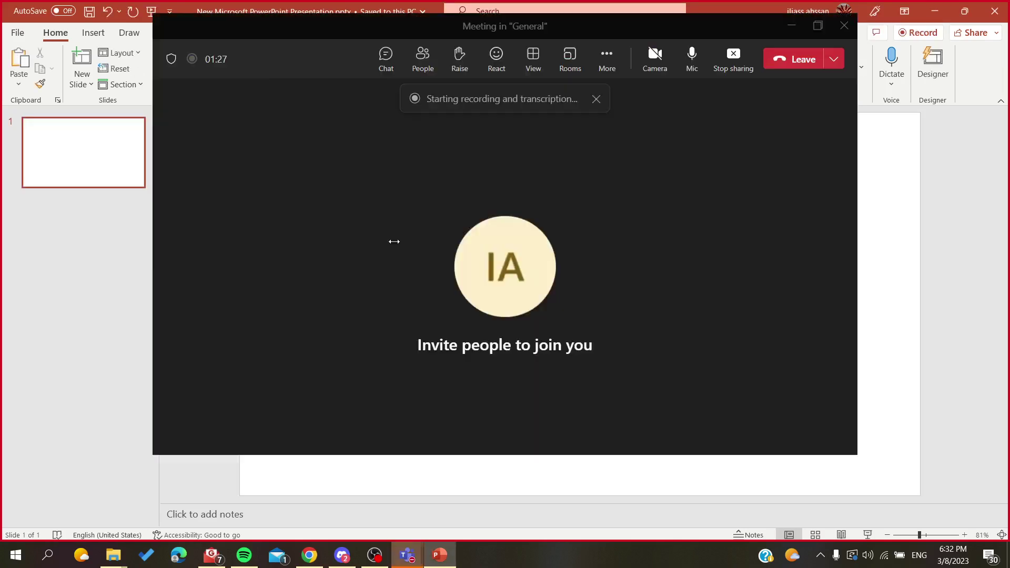
mouse_move(410, 557)
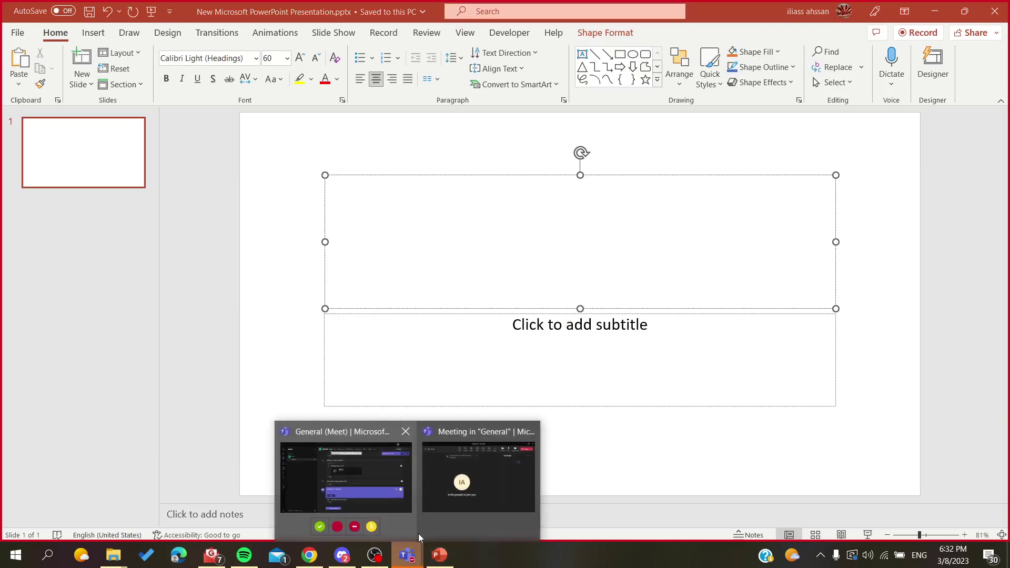
click(465, 484)
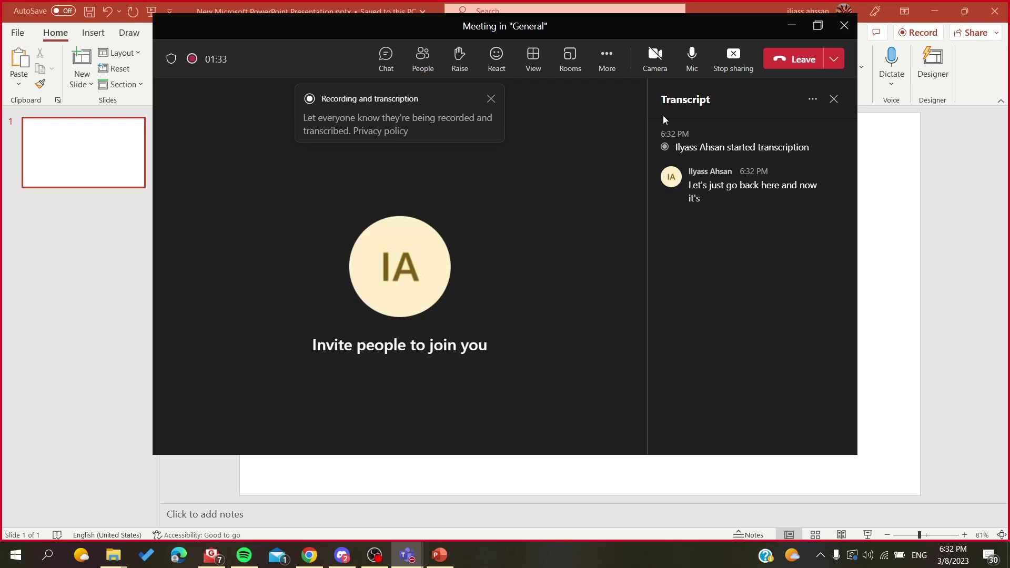
click(884, 168)
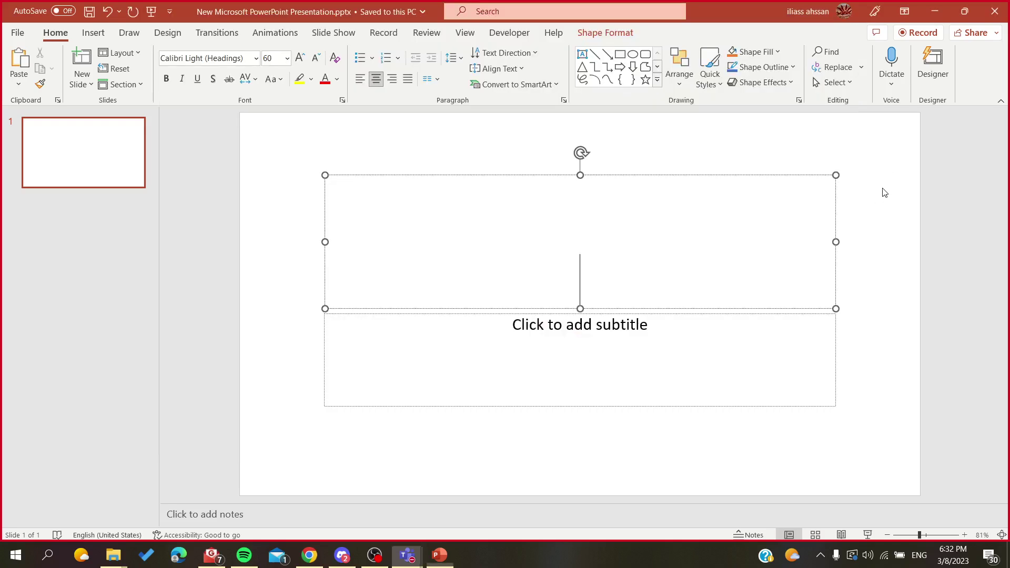
text(hell)
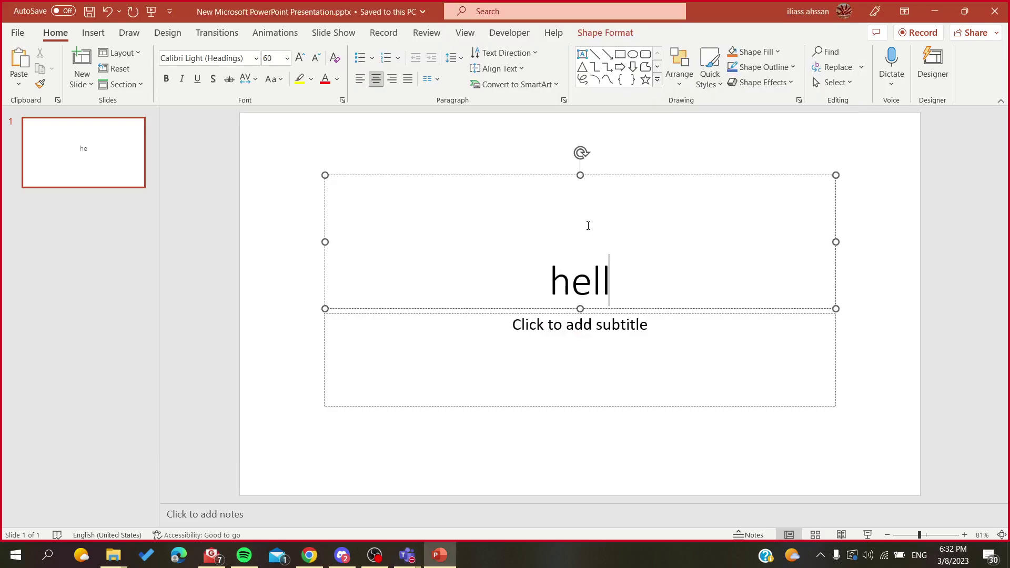
text(o everyone)
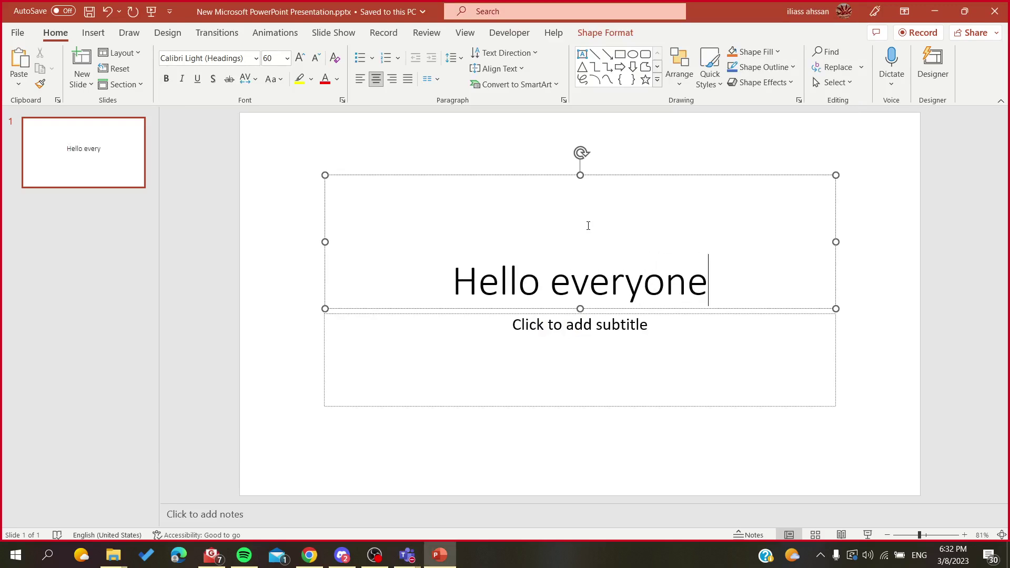
key(Return)
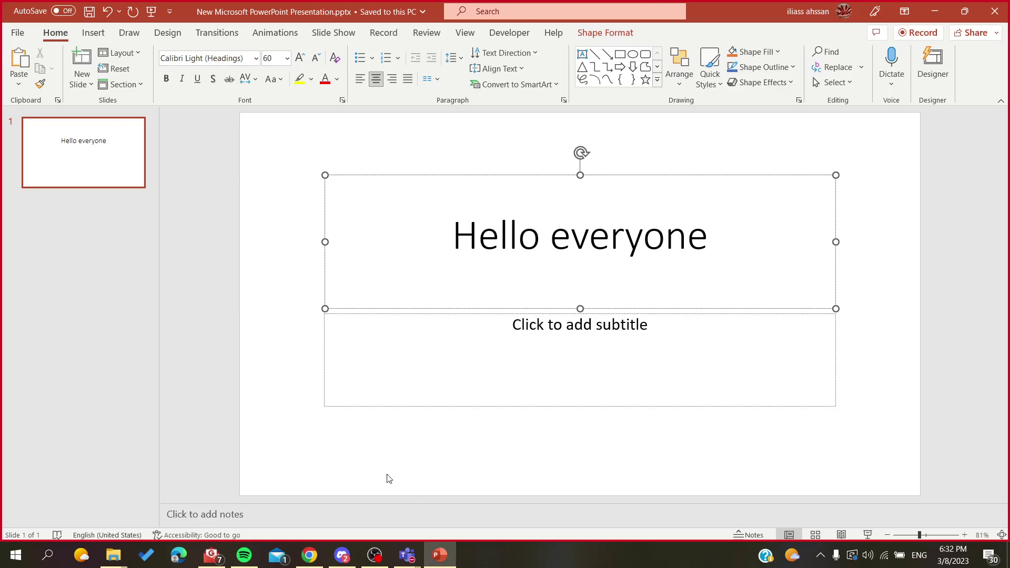
Stop and confirm stopping the meeting's recording and transcription.
mouse_move(413, 556)
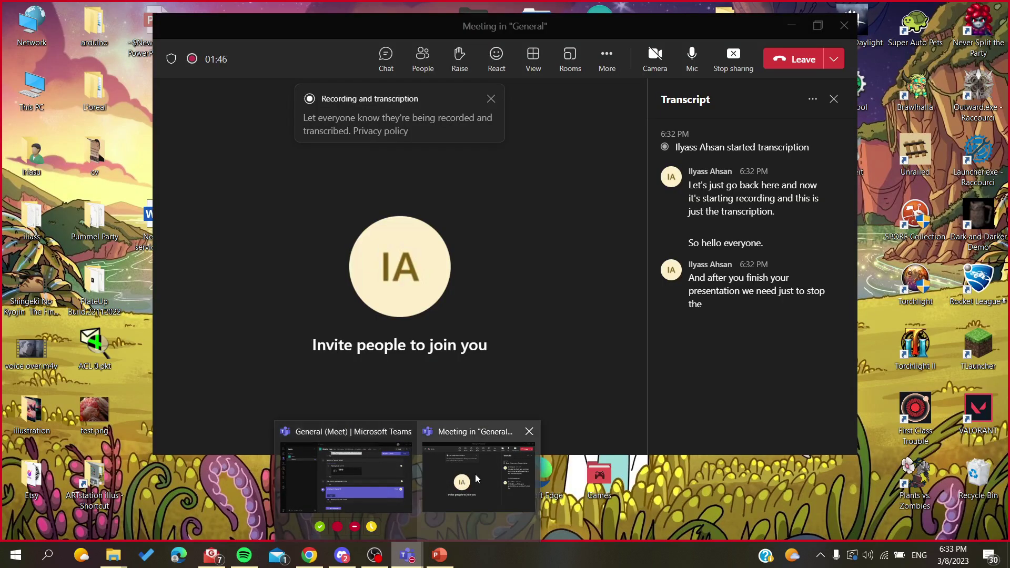
click(476, 476)
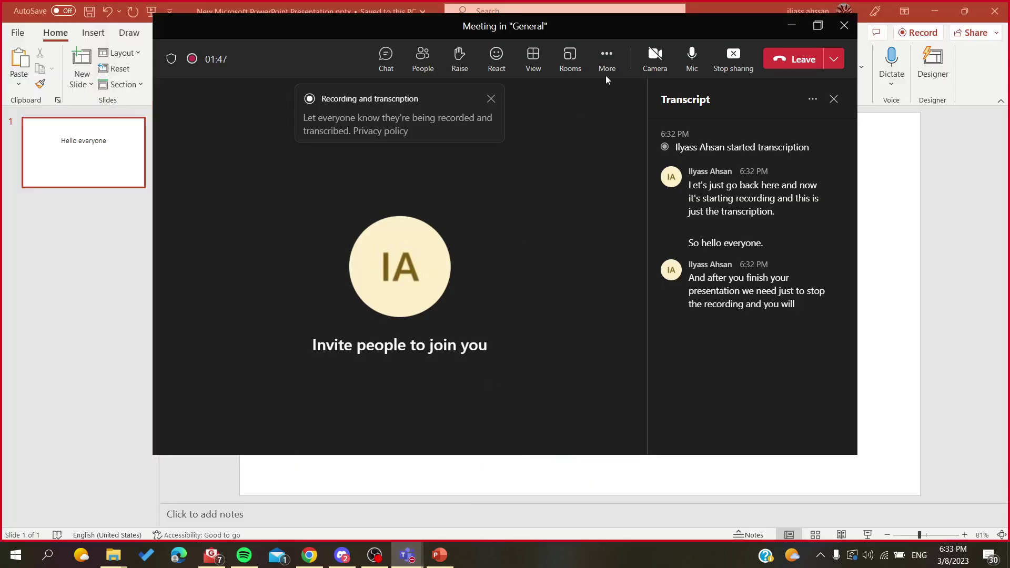
click(491, 99)
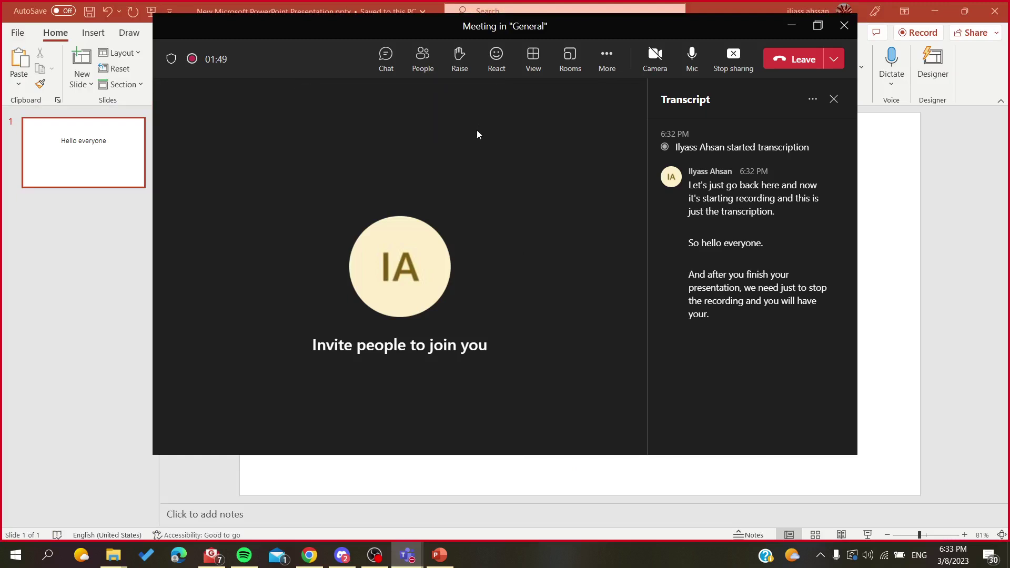
click(606, 59)
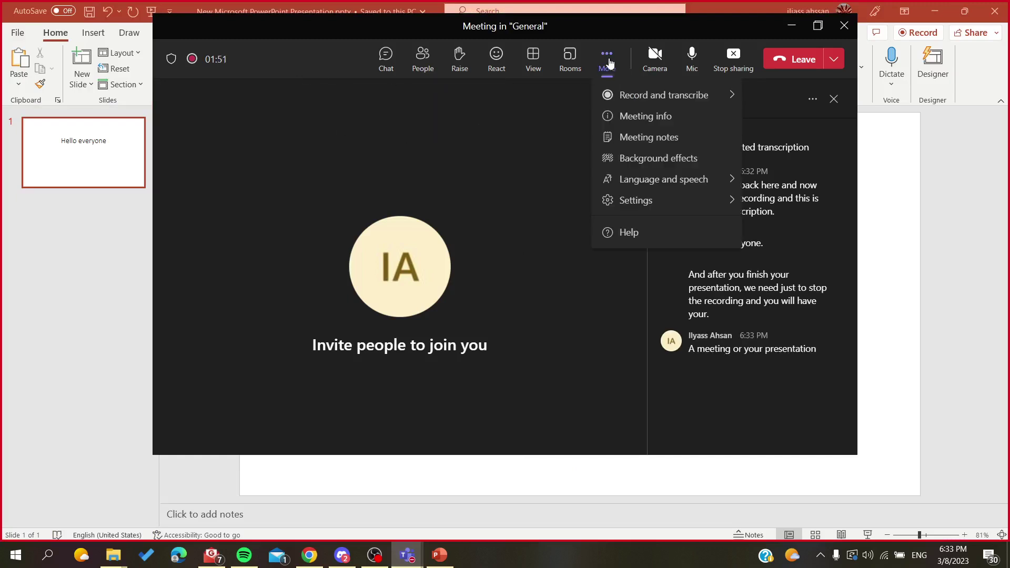
mouse_move(630, 95)
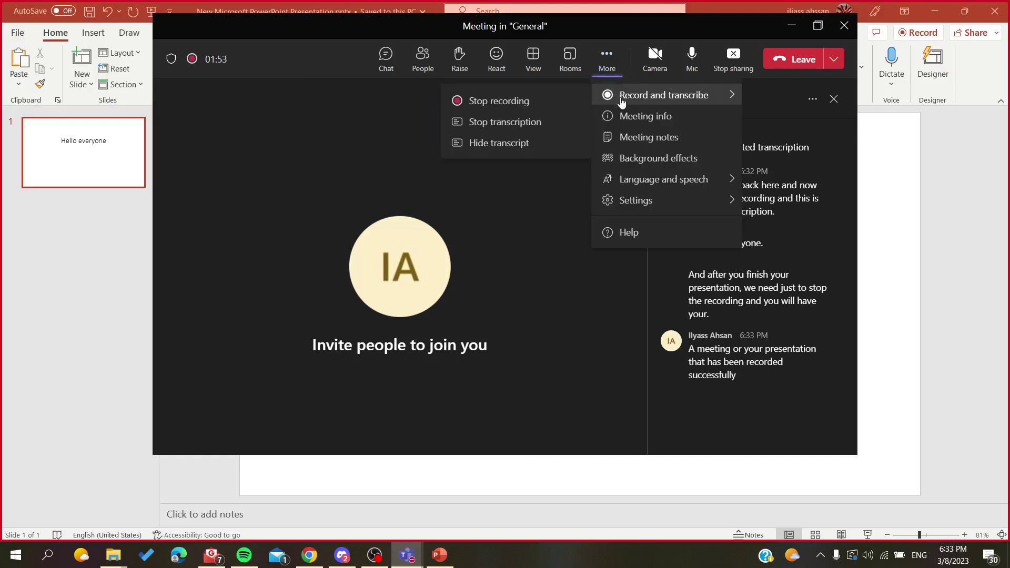
click(499, 101)
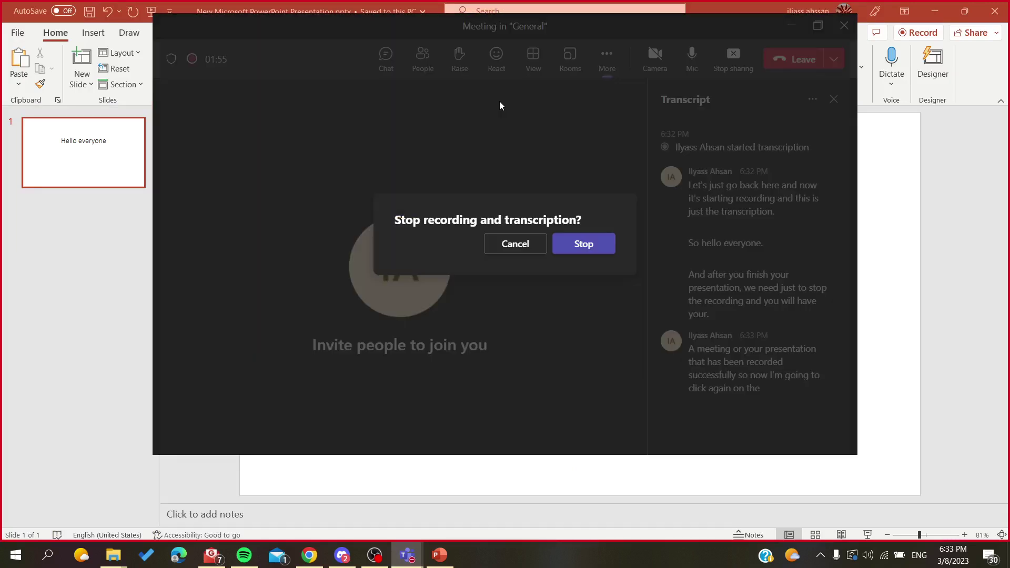
click(584, 251)
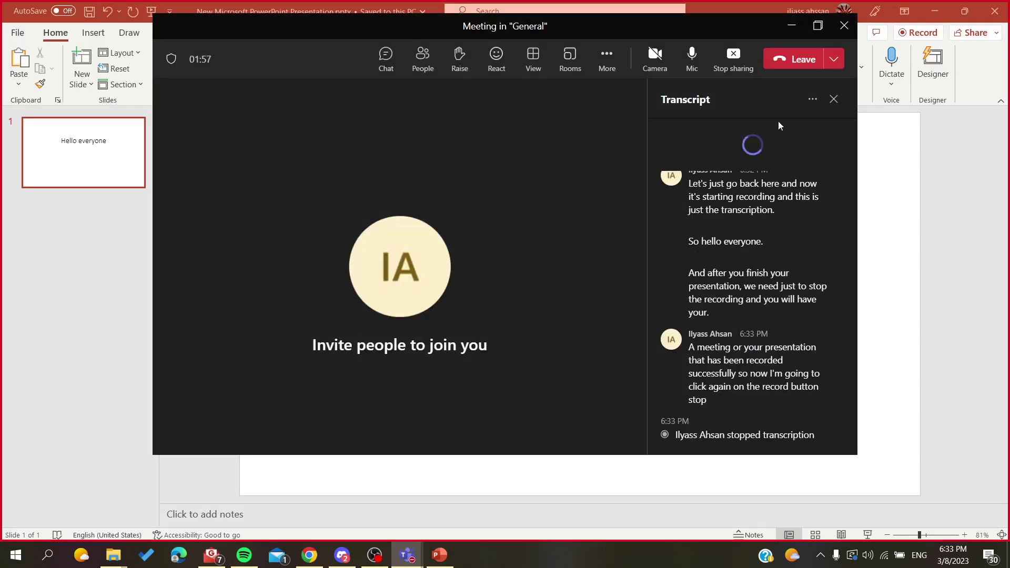
End the meeting for everyone and go back to the General channel.
click(835, 68)
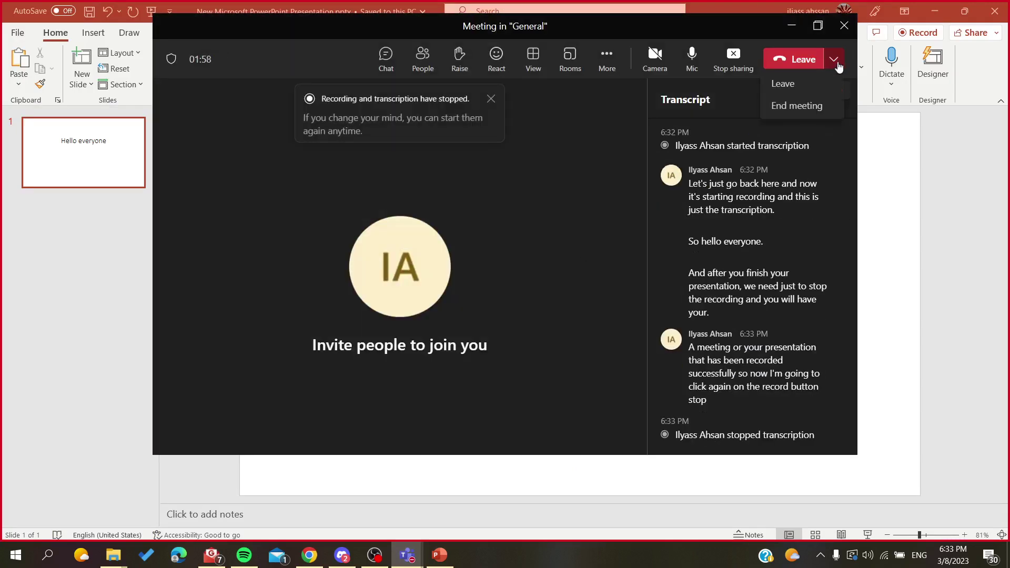
click(779, 113)
click(579, 257)
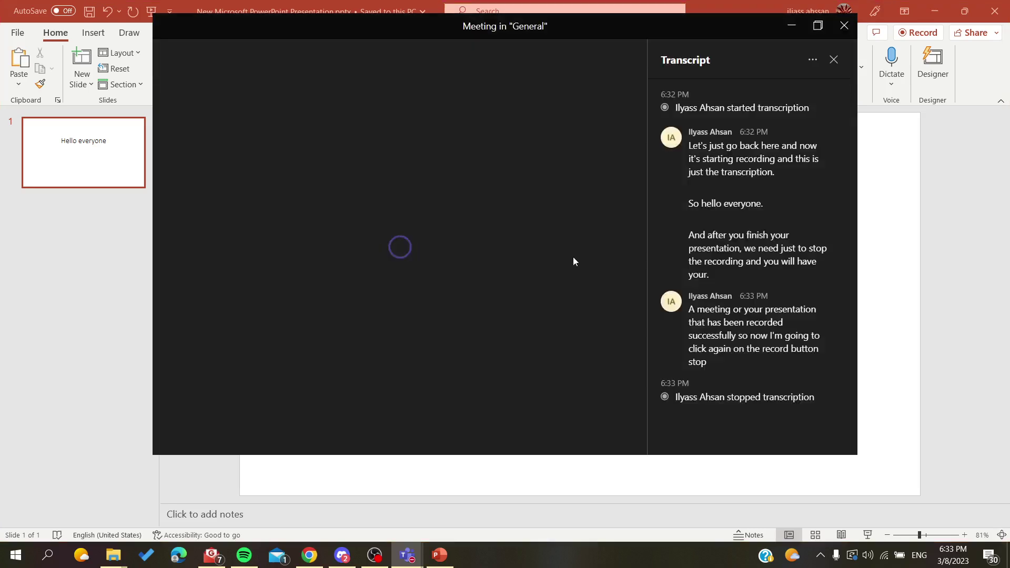
click(407, 555)
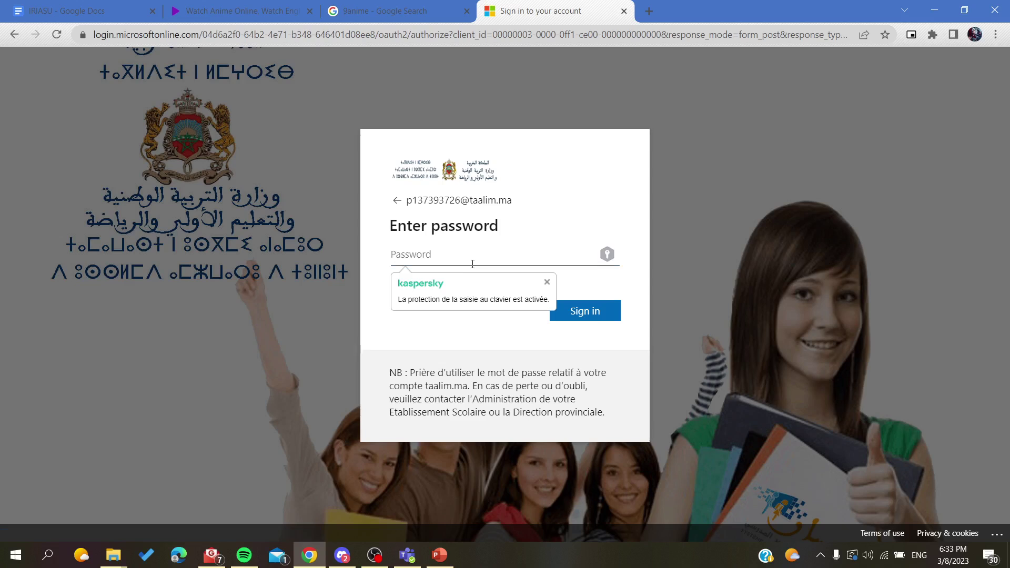
Sign in with the account password and verify with the code received by text message.
text(•)
key(BackSpace)
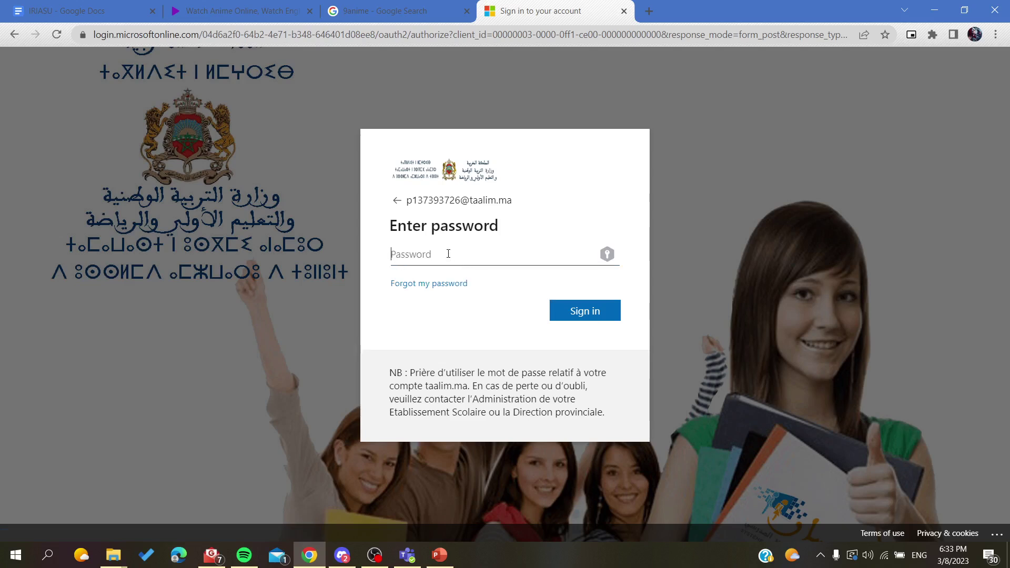
text(••••••••)
key(Return)
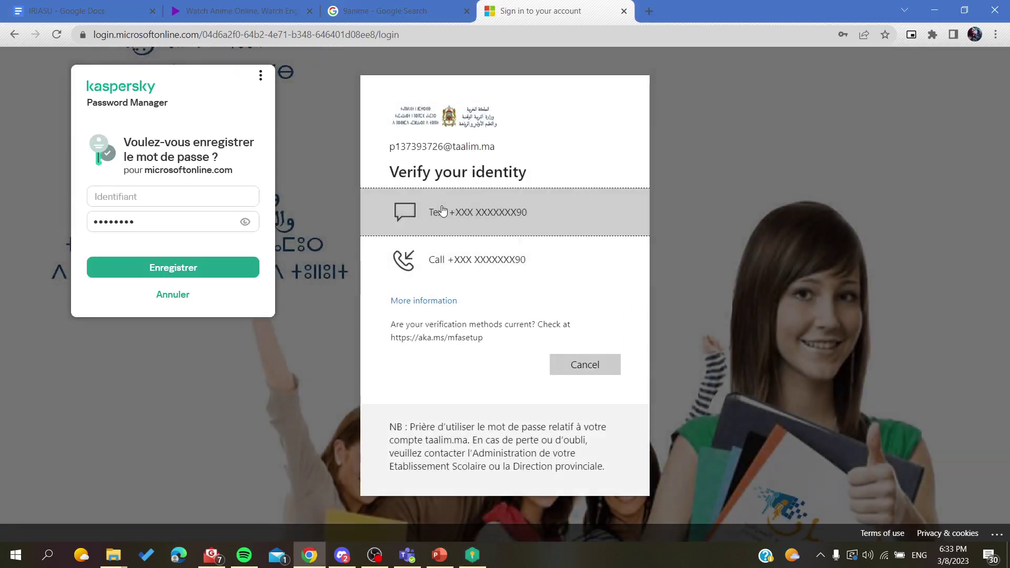
click(441, 208)
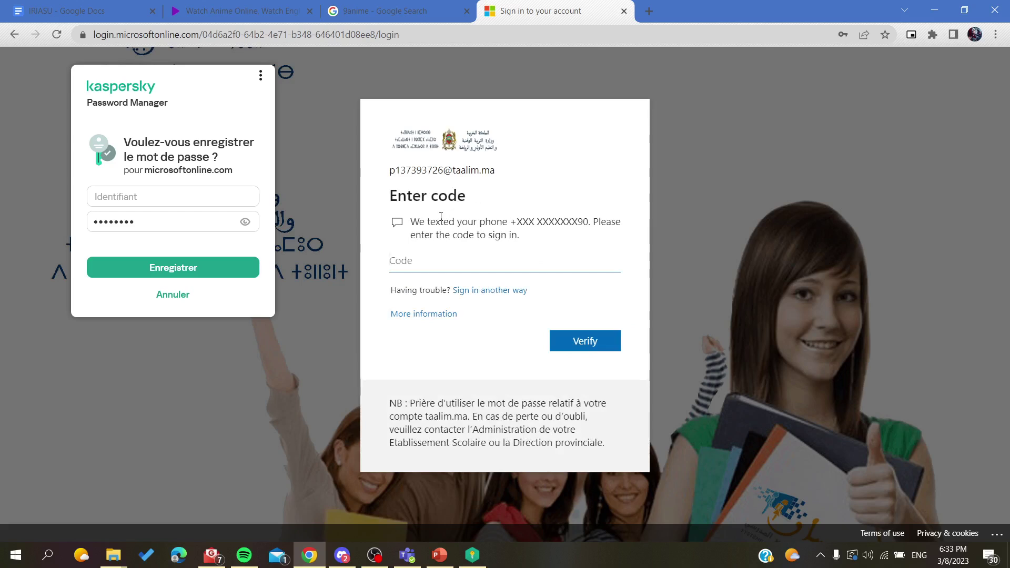
key(Return)
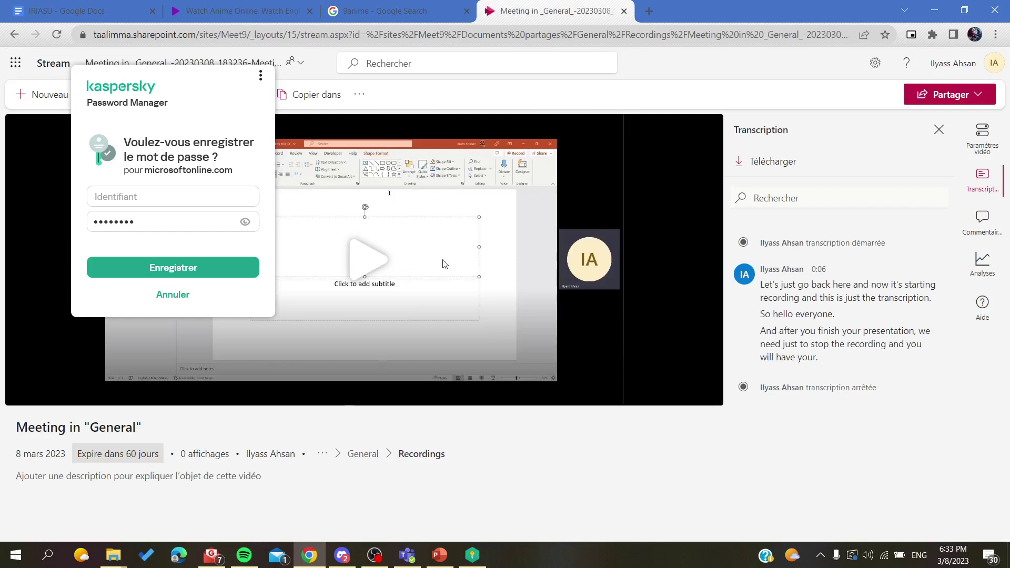
Decline saving the password, then play the recording muted and pause at 0:19 on 'Hello everyone'.
click(167, 296)
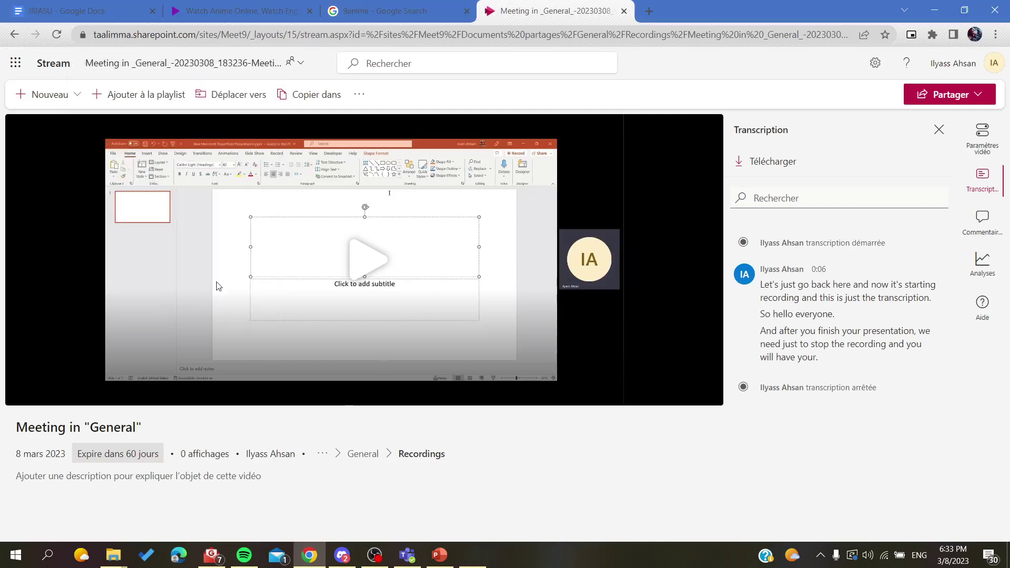
click(361, 261)
click(316, 375)
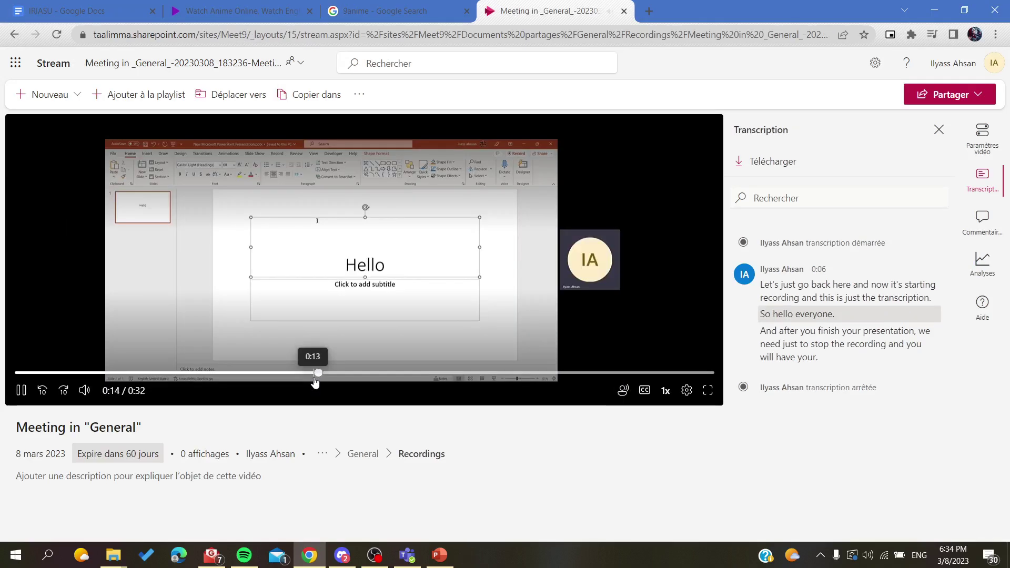
click(196, 373)
click(84, 390)
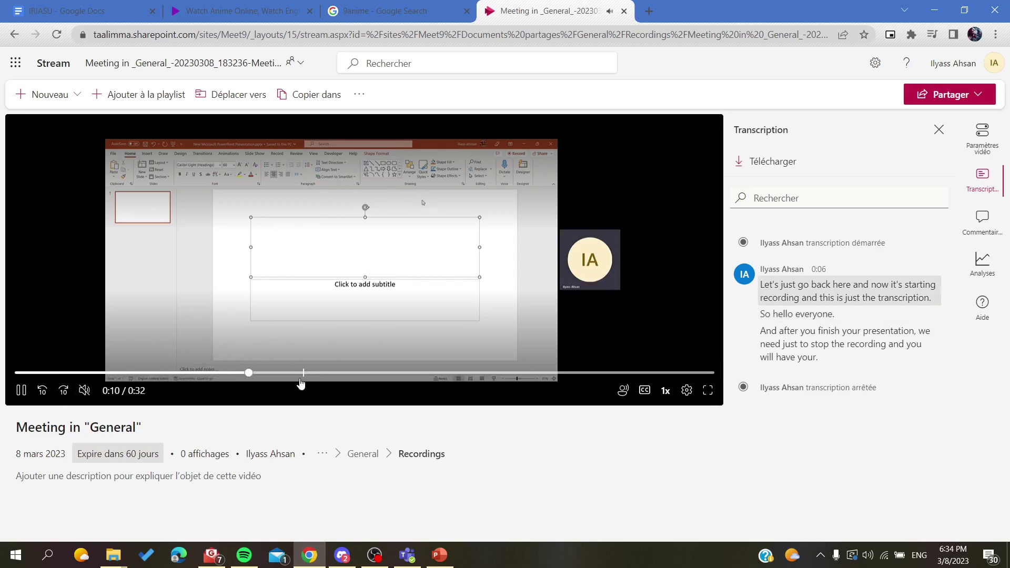
click(383, 372)
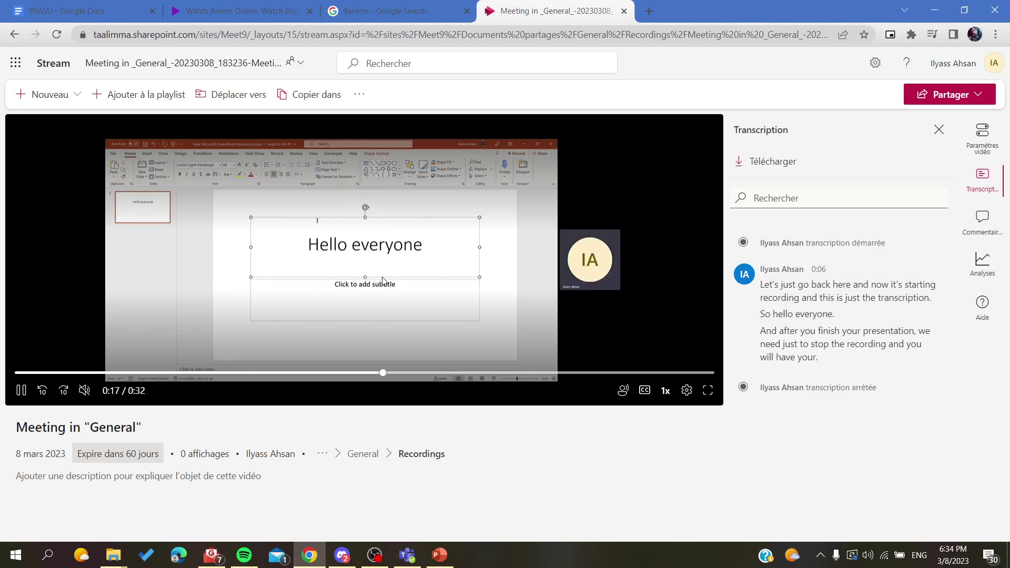
click(417, 298)
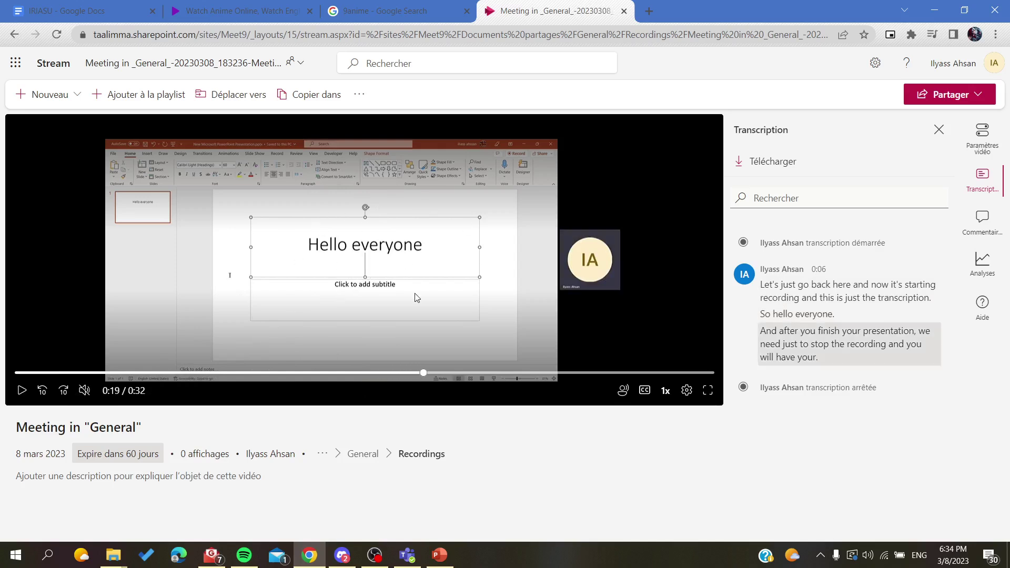